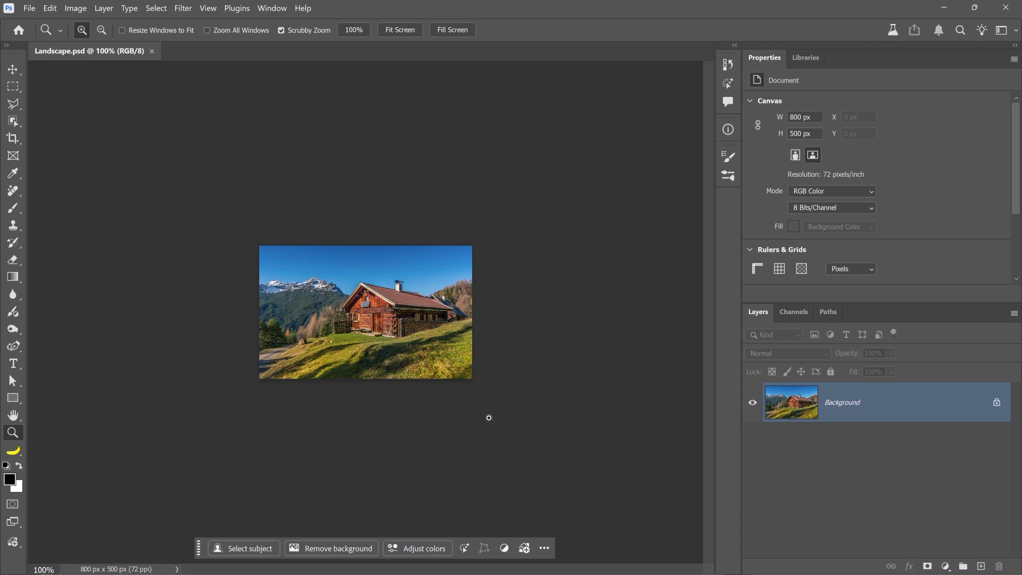
Set up Generative Upscale of the landscape with Firefly Upscaler at 4x (3200 x 2000 px).
left_click(75, 9)
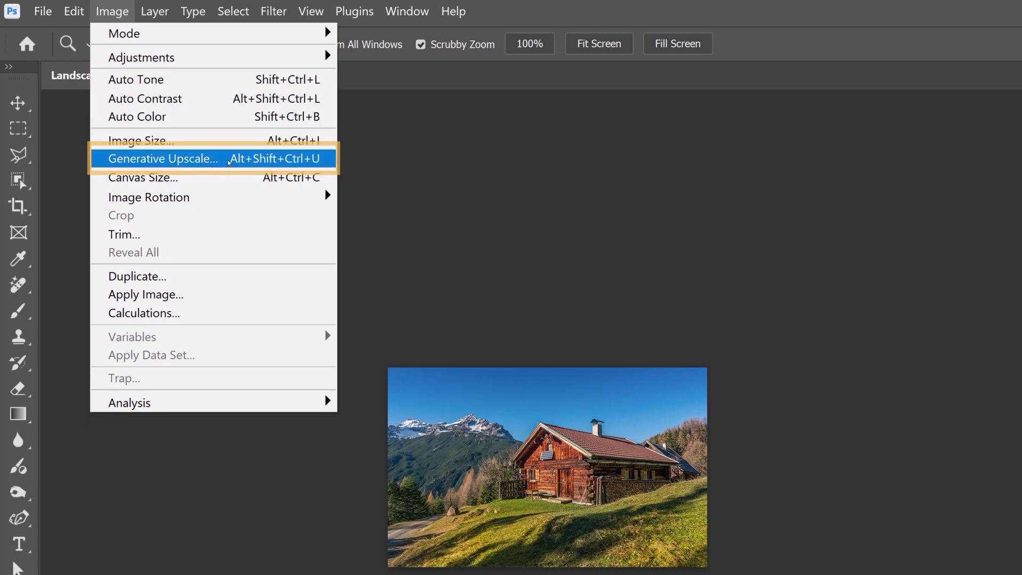
left_click(227, 161)
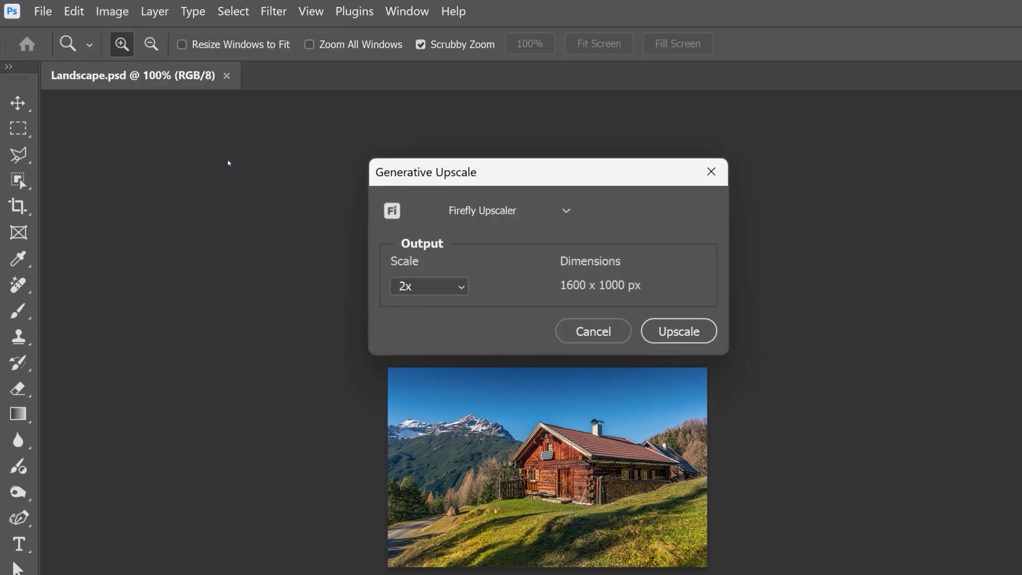
left_click(573, 220)
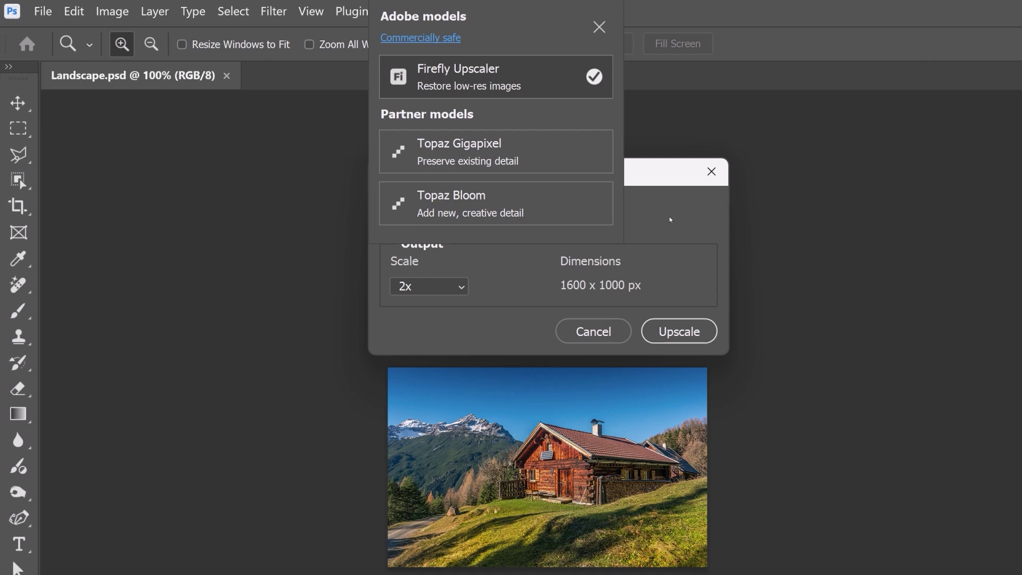
left_click(585, 94)
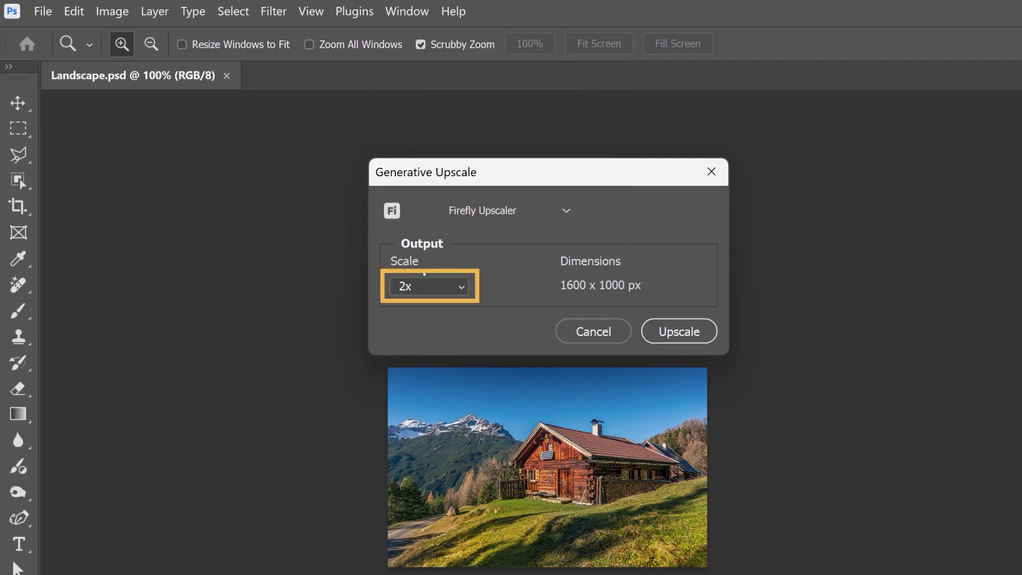
left_click(462, 288)
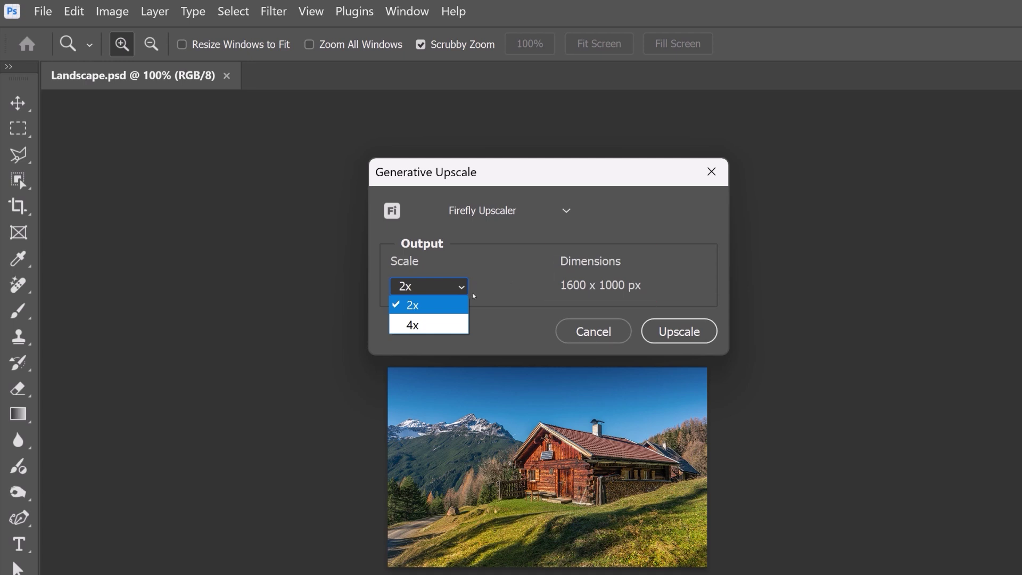
left_click(455, 322)
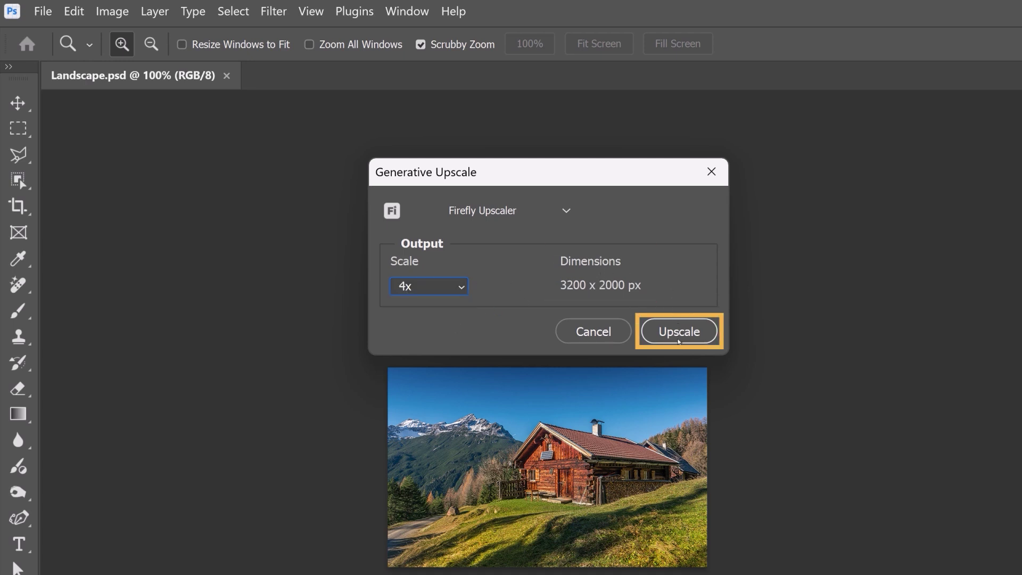
Run the 4x Firefly upscale into a new 3200 x 2000 px document and pick the Zoom tool.
left_click(679, 331)
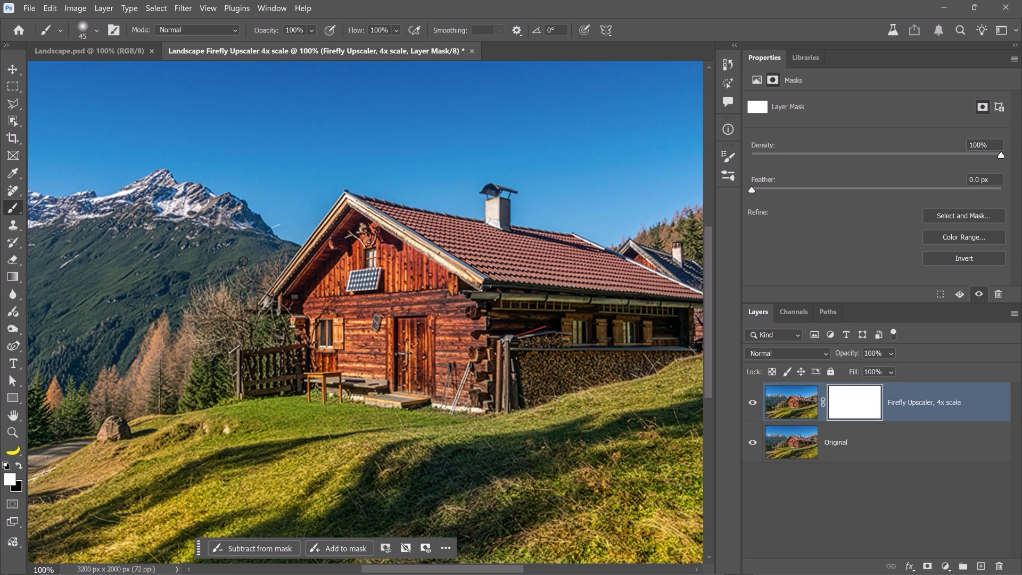
left_click(13, 432)
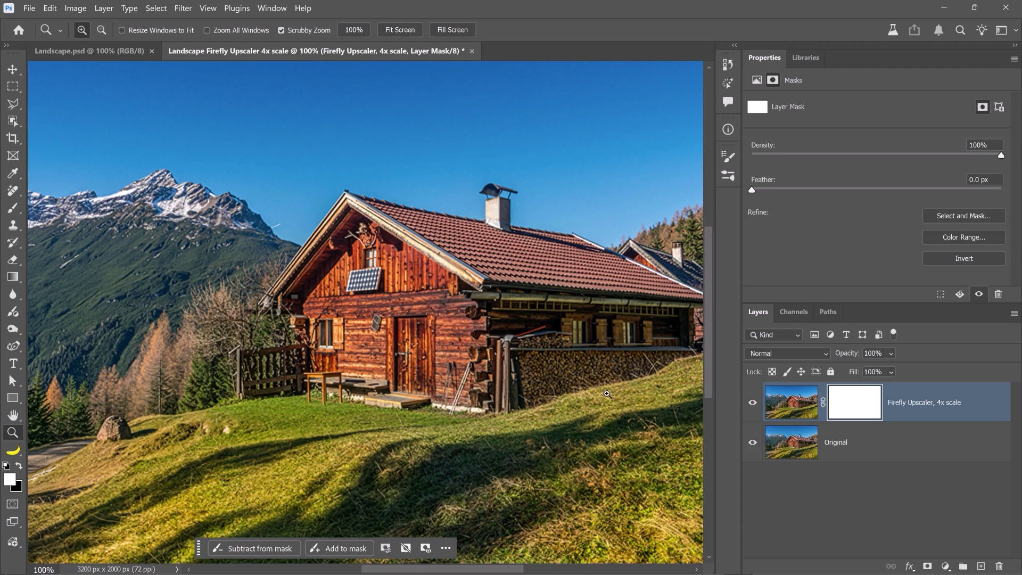
Toggle the upscaled layer's visibility repeatedly to compare it with the original landscape.
left_click(753, 403)
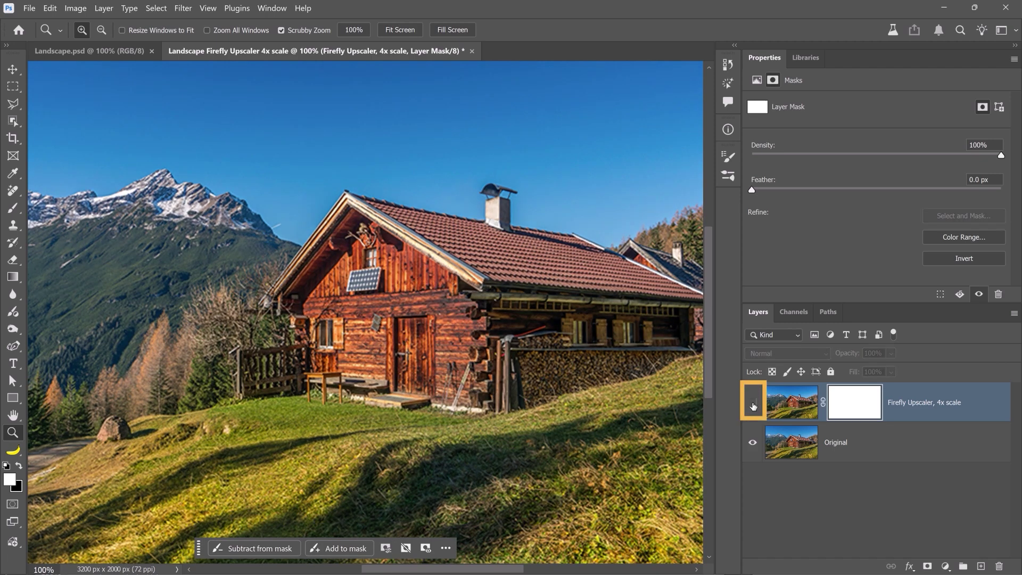
left_click(753, 404)
left_click(752, 406)
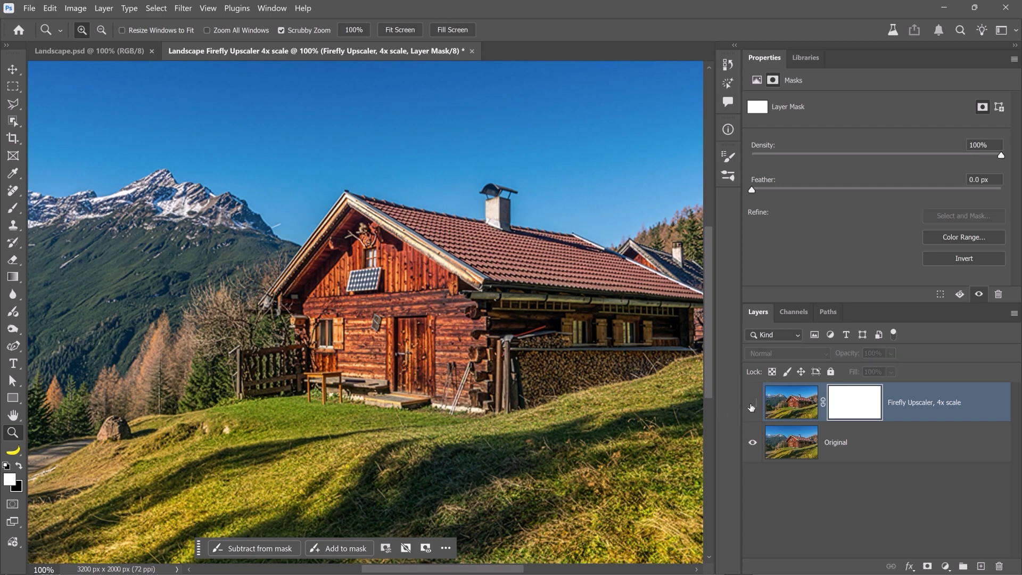
left_click(751, 404)
left_click(751, 405)
left_click(752, 404)
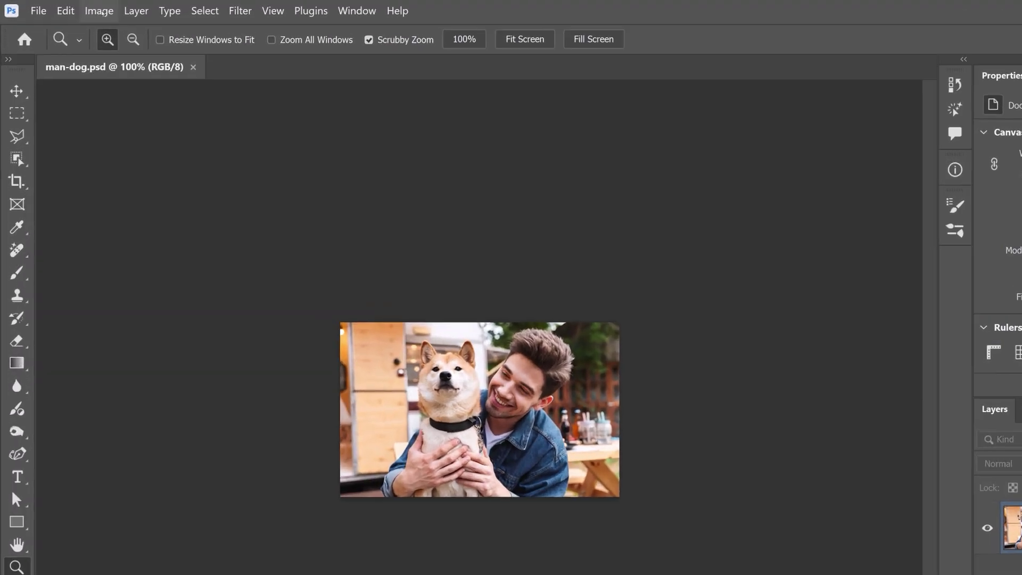
Start Generative Upscale on the man-dog photo with Topaz Gigapixel and Face recovery enabled.
left_click(76, 8)
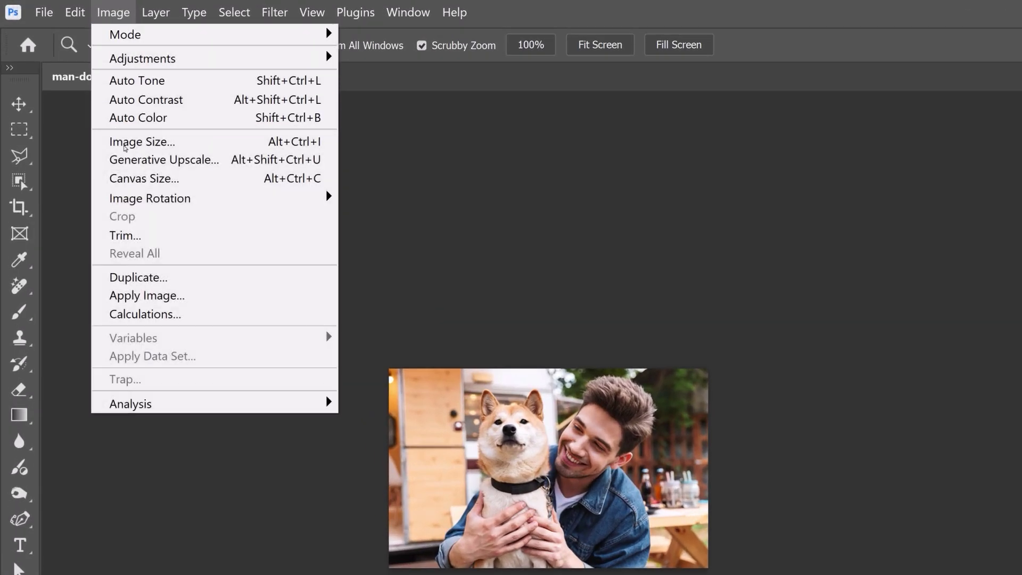
left_click(265, 165)
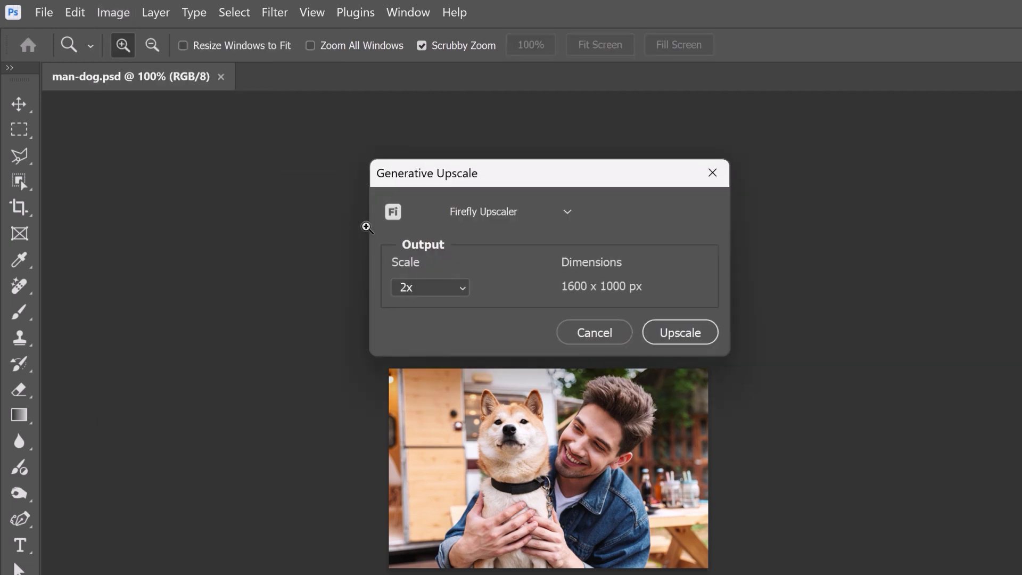
left_click(553, 214)
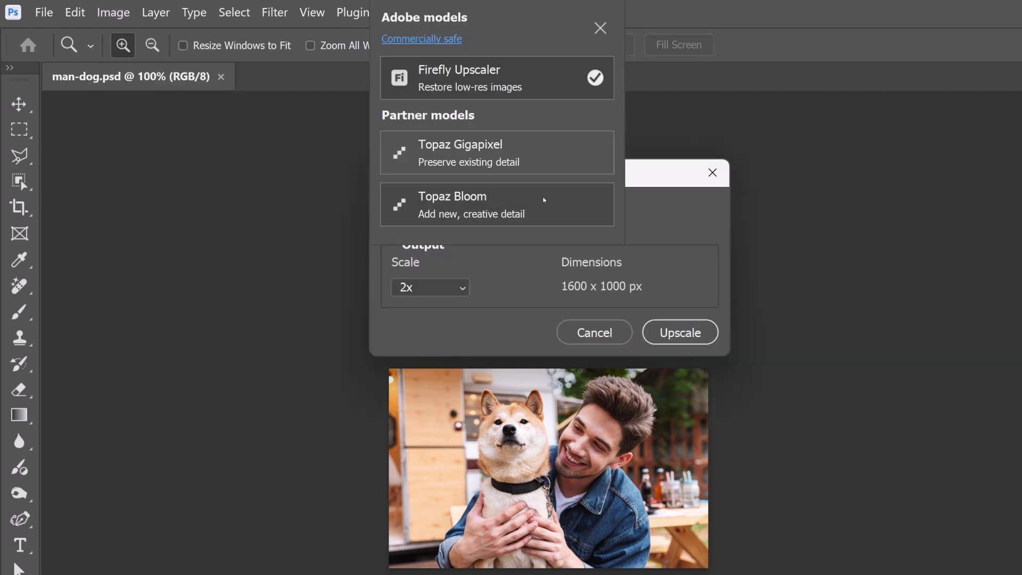
left_click(580, 163)
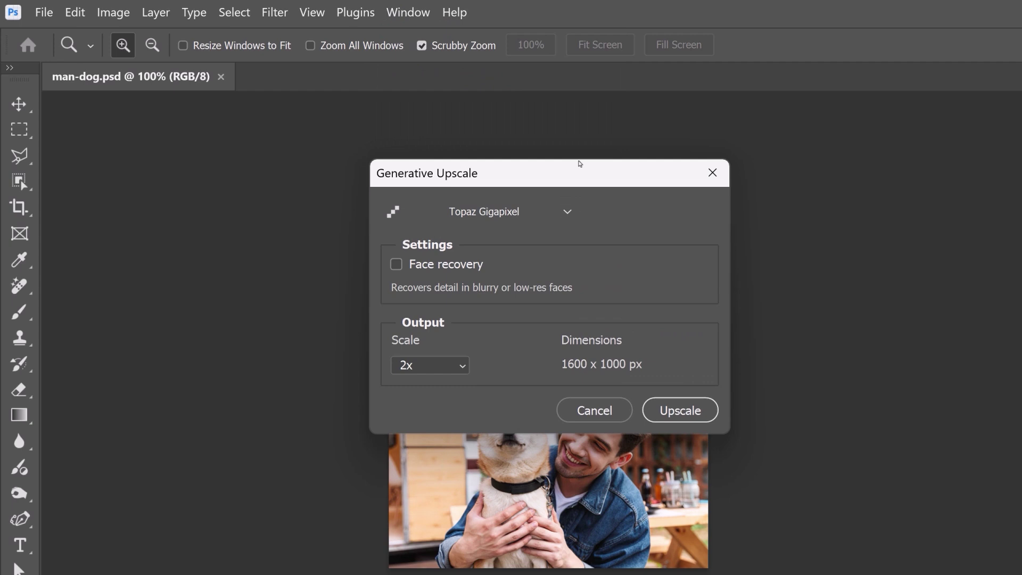
left_click(396, 266)
Upscale the man-dog photo at 4x with Topaz Gigapixel.
left_click(461, 365)
left_click(418, 401)
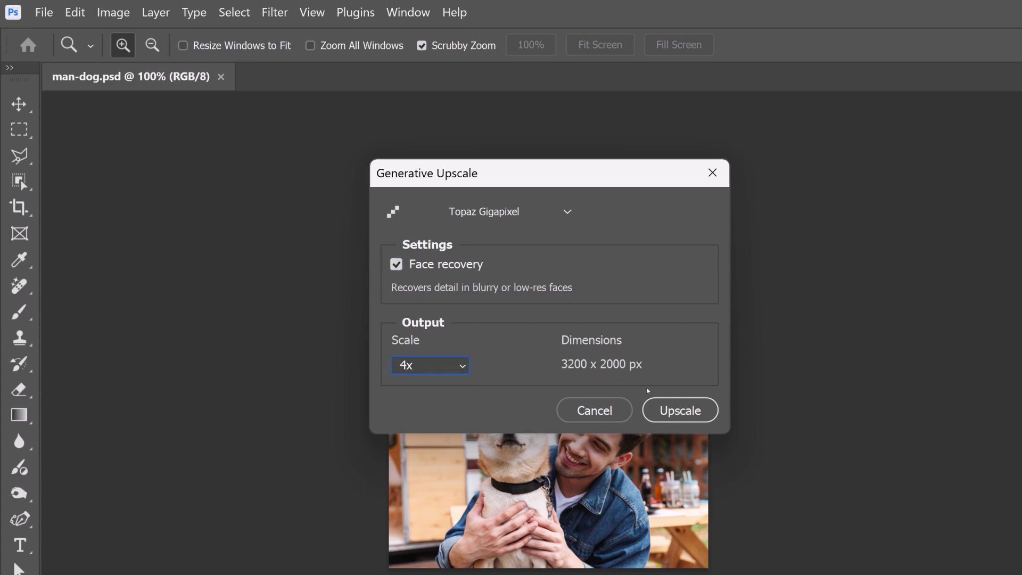
left_click(680, 410)
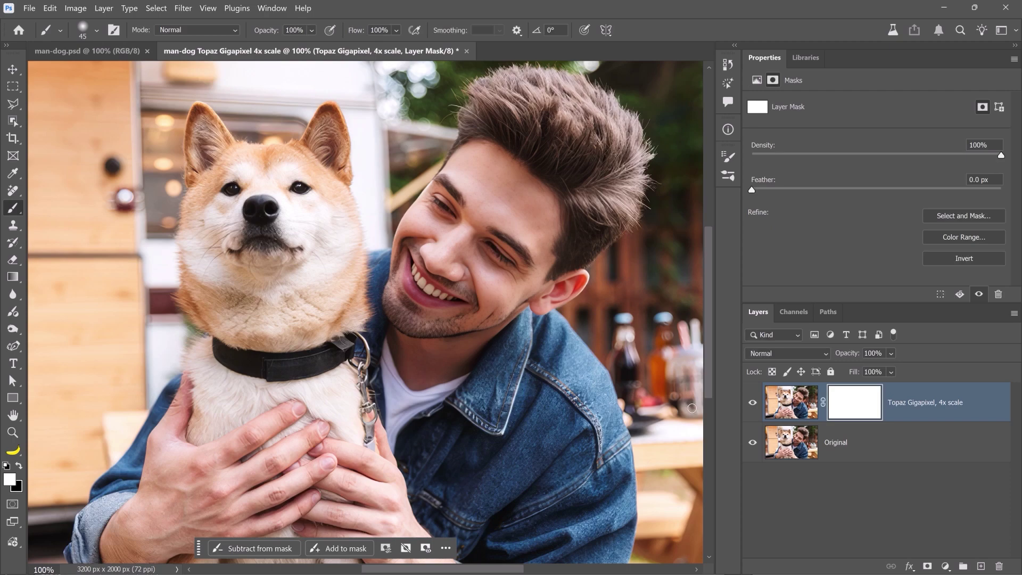
Toggle the Gigapixel layer's visibility twice to compare it against Original.
left_click(752, 404)
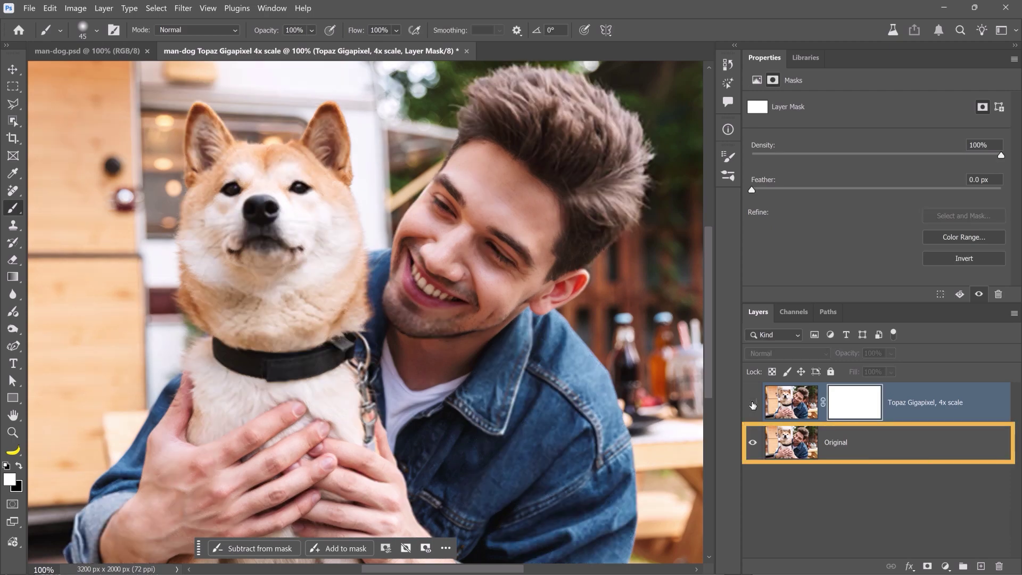
left_click(752, 403)
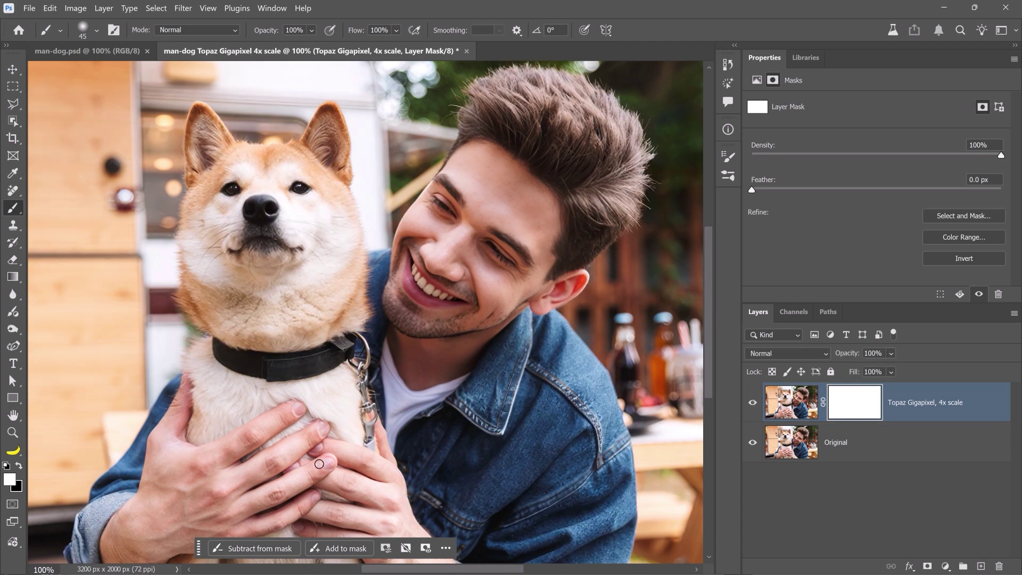
left_click(754, 403)
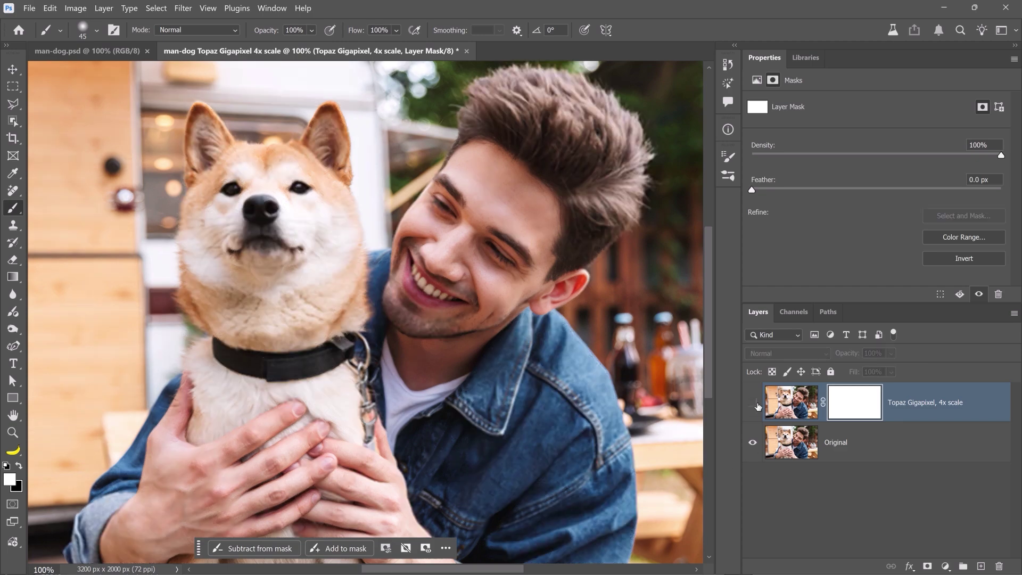
left_click(754, 403)
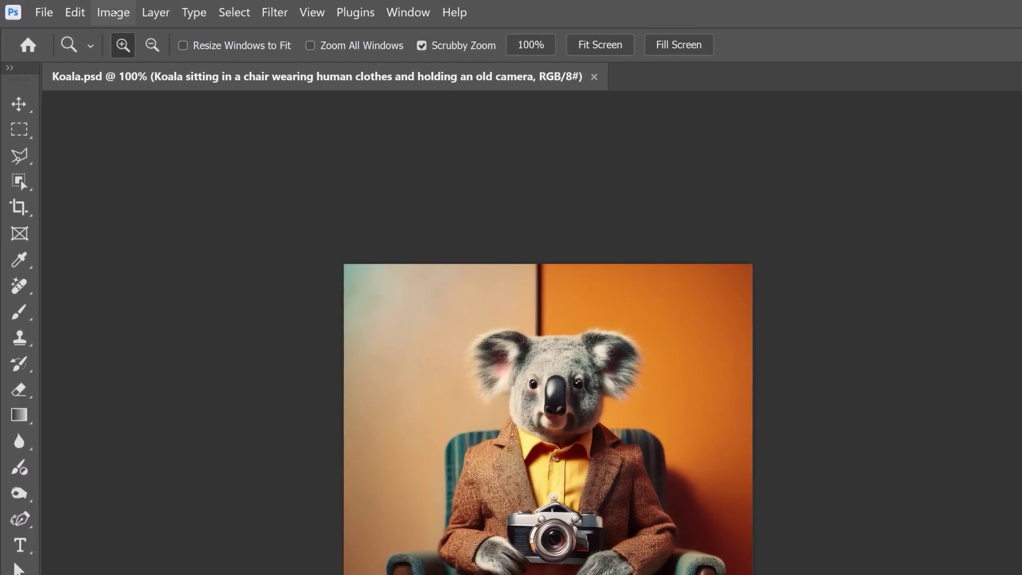
Upscale the koala with Topaz Bloom, Creativity 8, at 4x (4096 x 4096 px).
left_click(76, 7)
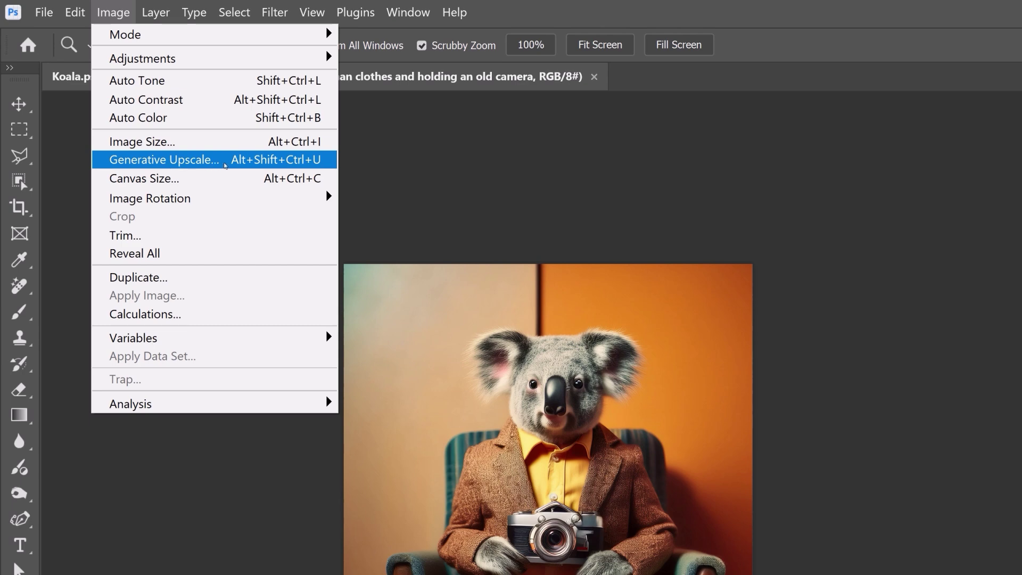
left_click(226, 165)
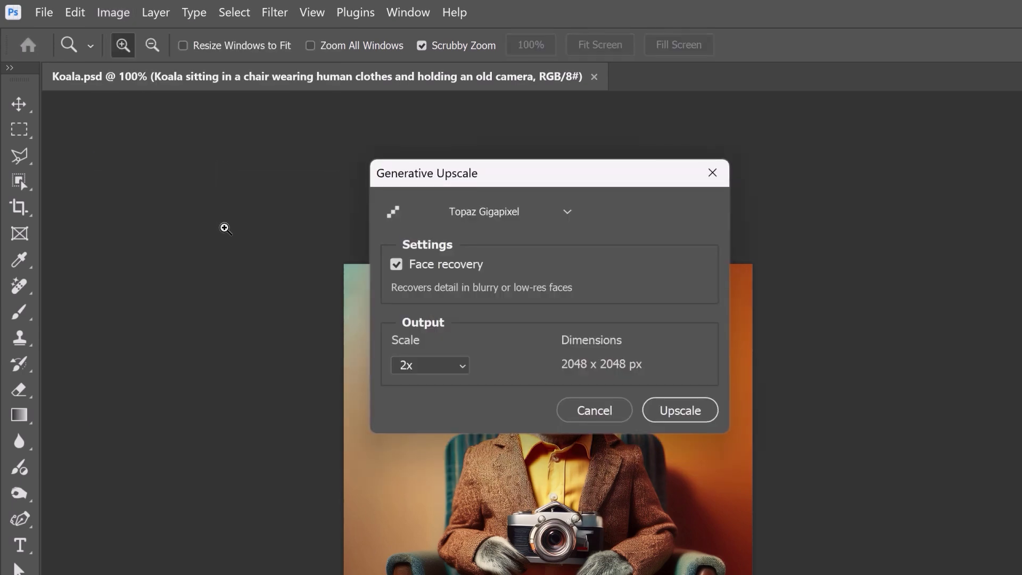
left_click(567, 213)
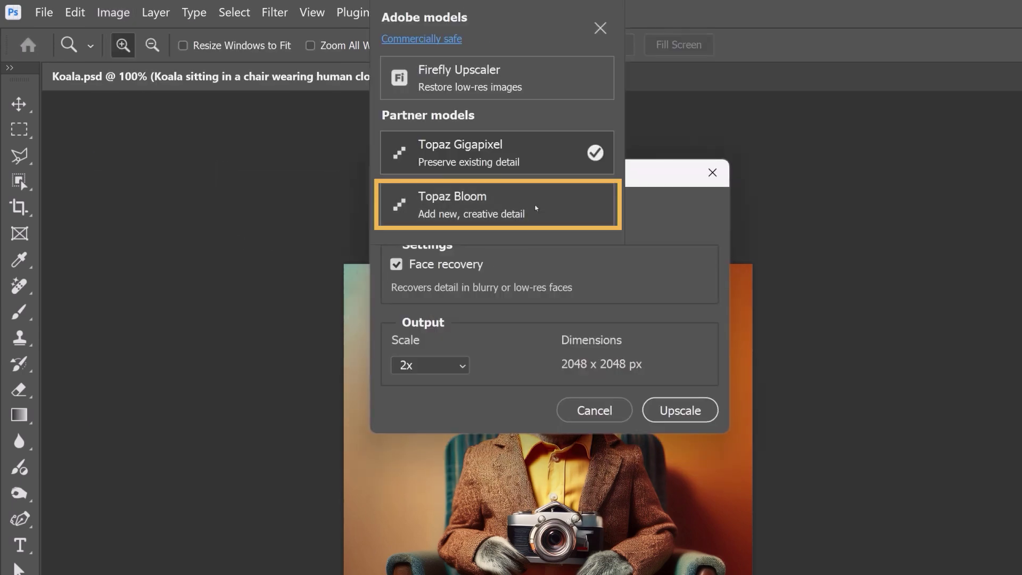
left_click(536, 208)
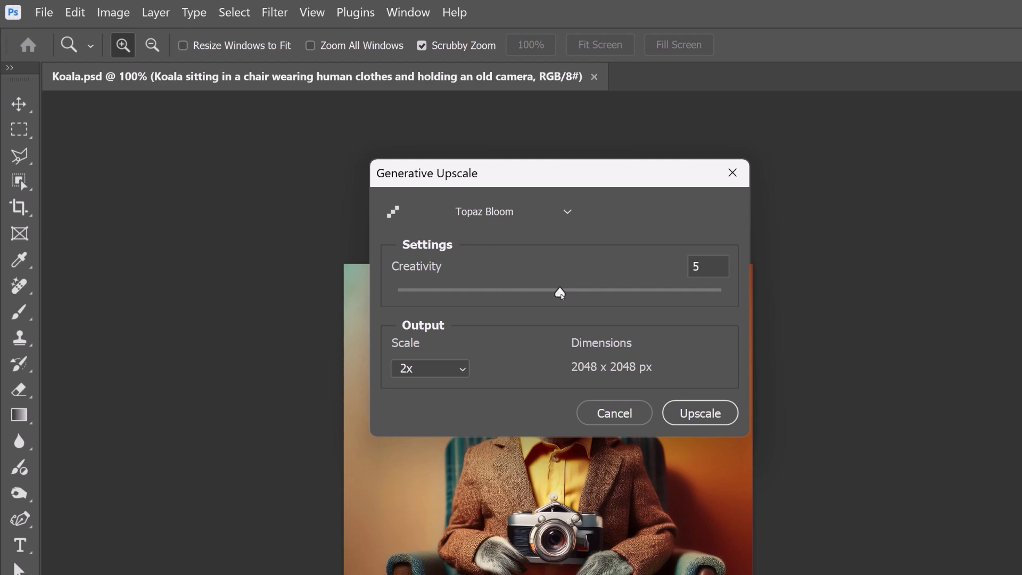
left_click_drag(559, 292, 660, 293)
left_click(455, 368)
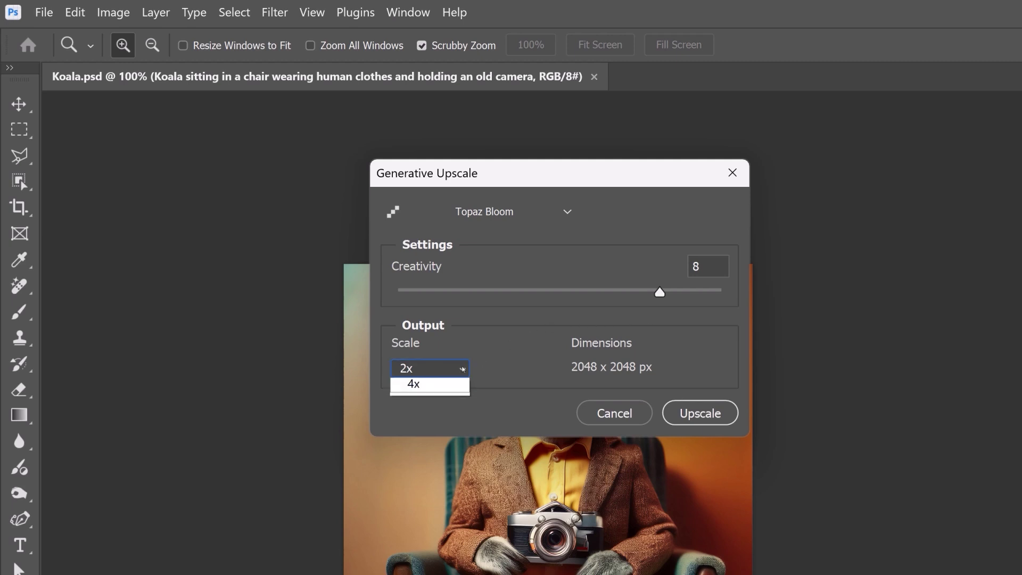
left_click(446, 409)
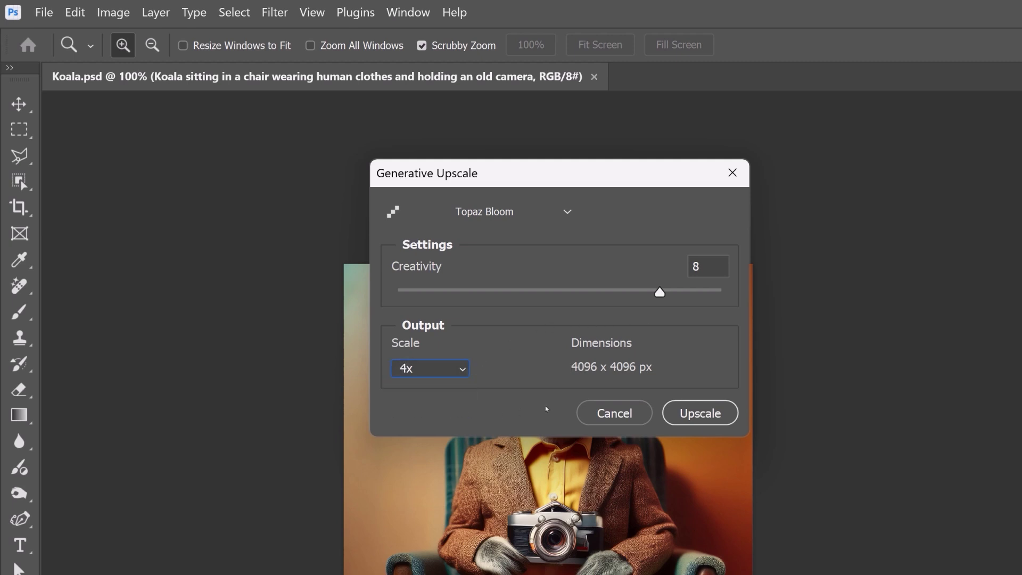
left_click(699, 412)
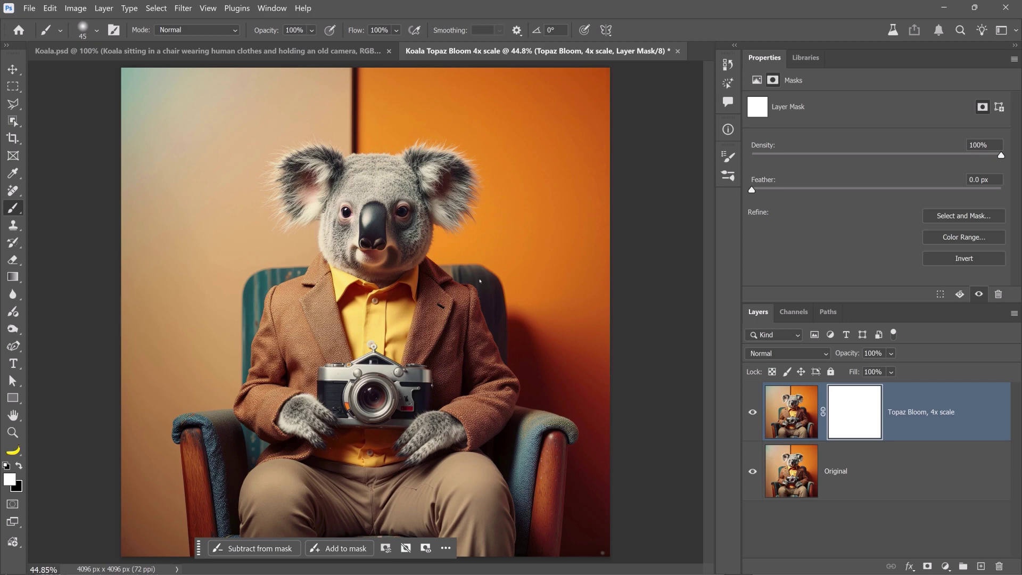
Switch the 4096 x 4096 koala upscale between 100% and fit-to-screen views to inspect detail.
key("ctrl+1")
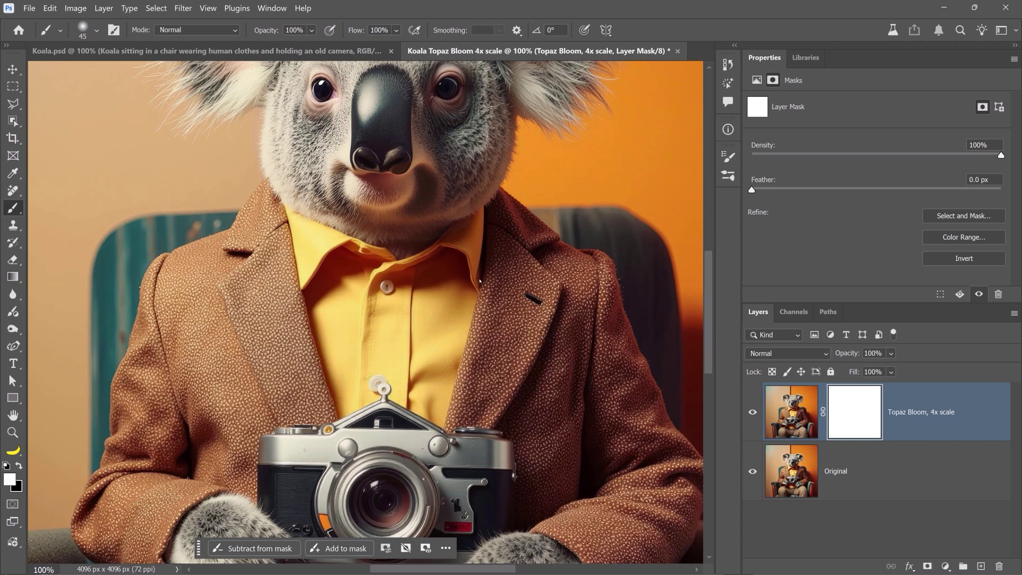
key("ctrl+0")
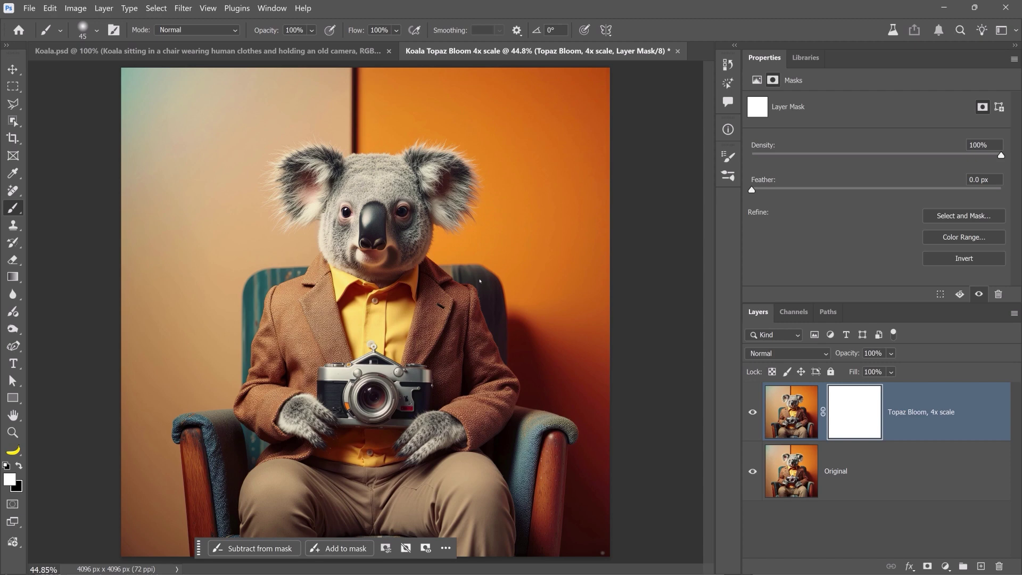
key("ctrl+1")
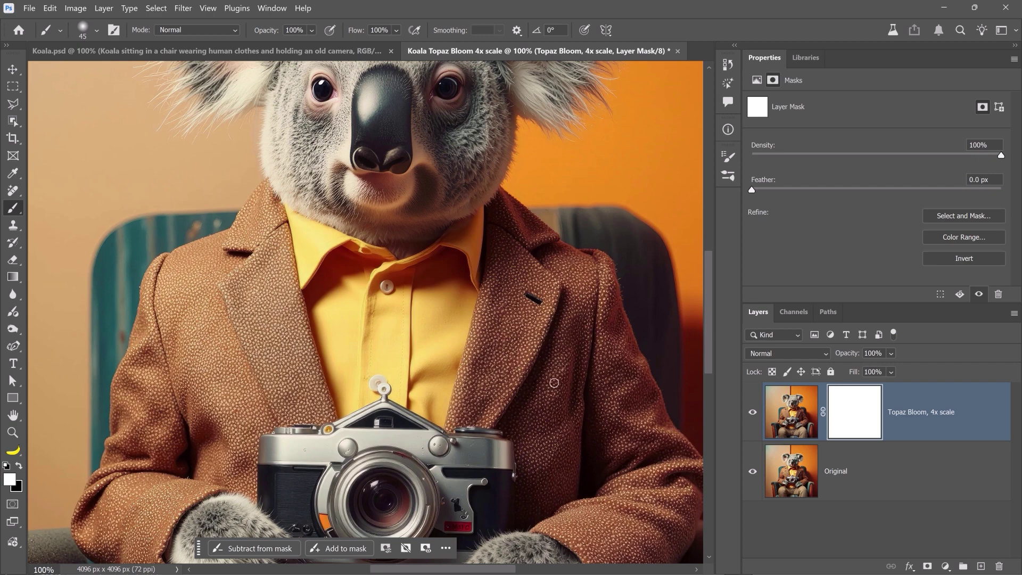
left_click(752, 413)
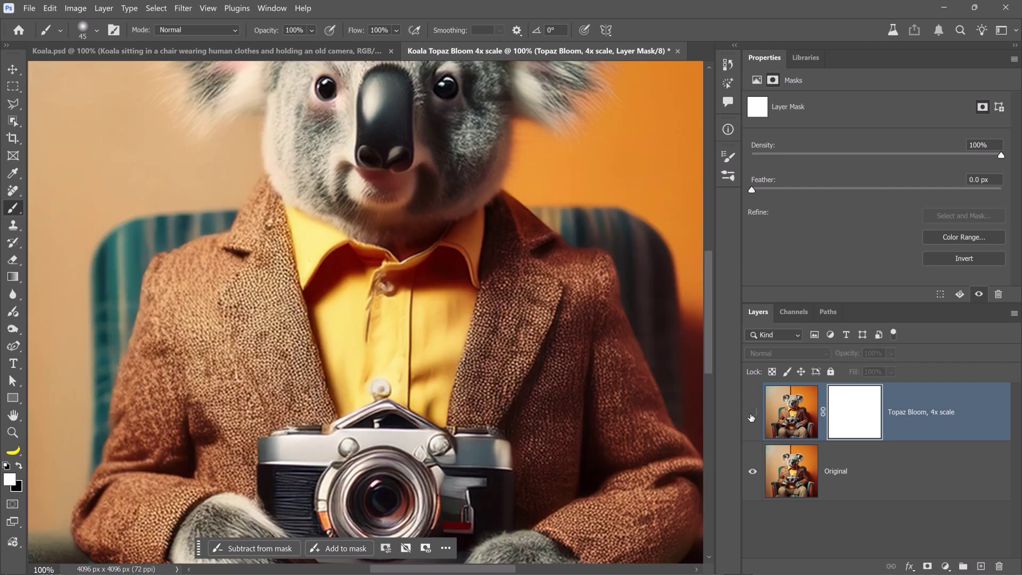
left_click(752, 413)
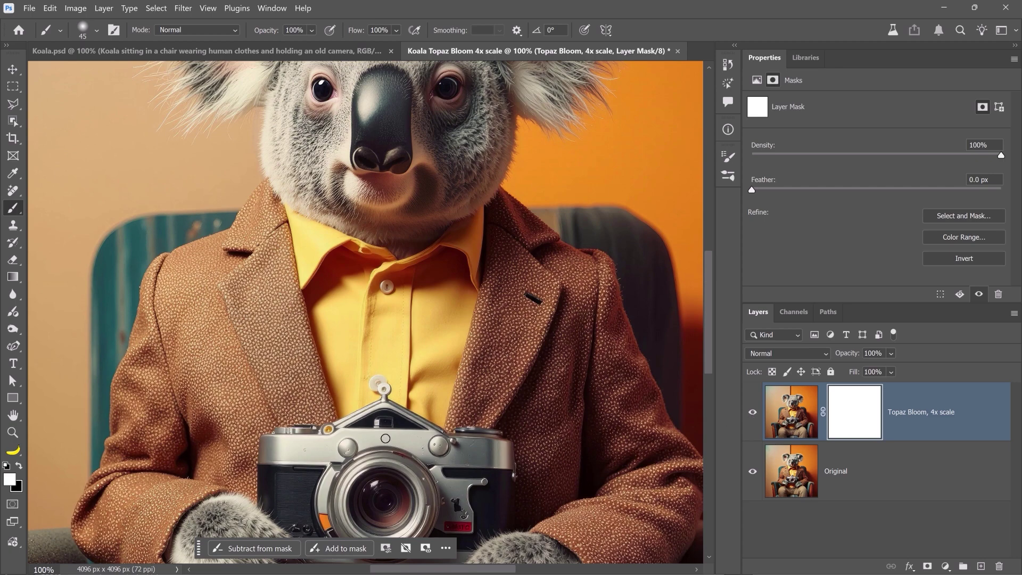
scroll(446, 465, "down", 5)
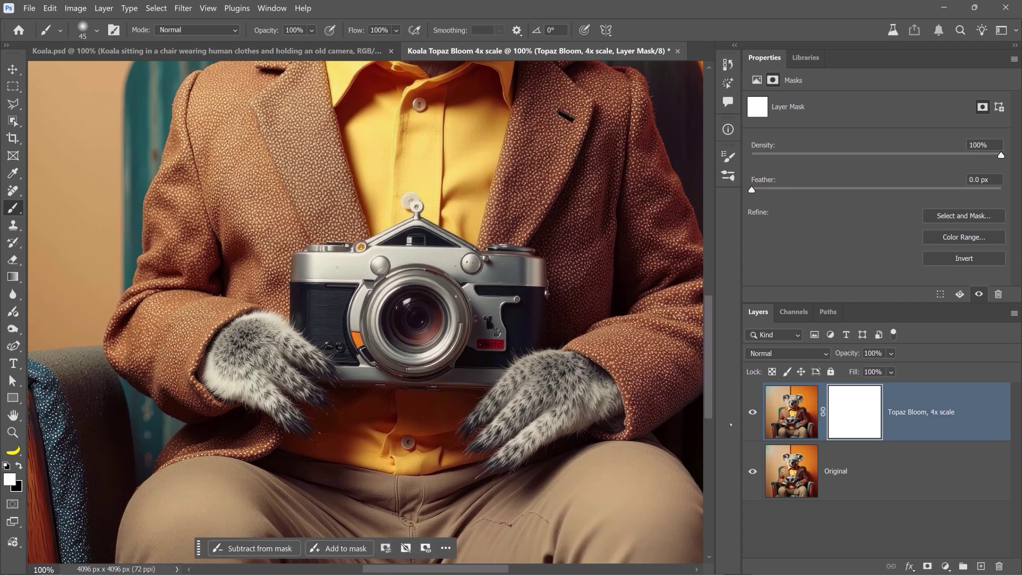
left_click(753, 414)
left_click(753, 413)
left_click(753, 414)
left_click(752, 413)
left_click_drag(661, 466, 450, 362)
left_click(752, 412)
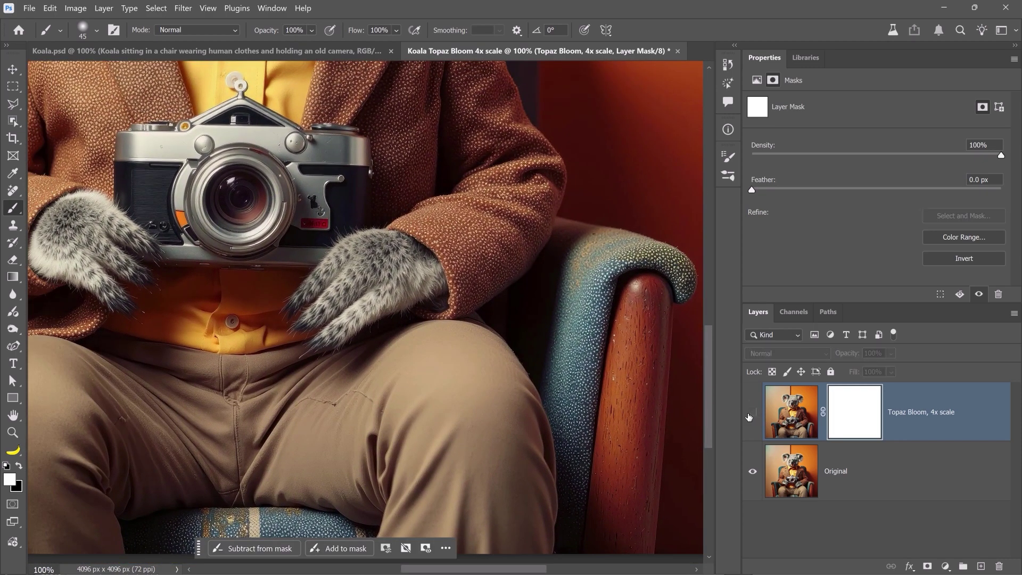
left_click(752, 412)
left_click_drag(326, 266, 398, 479)
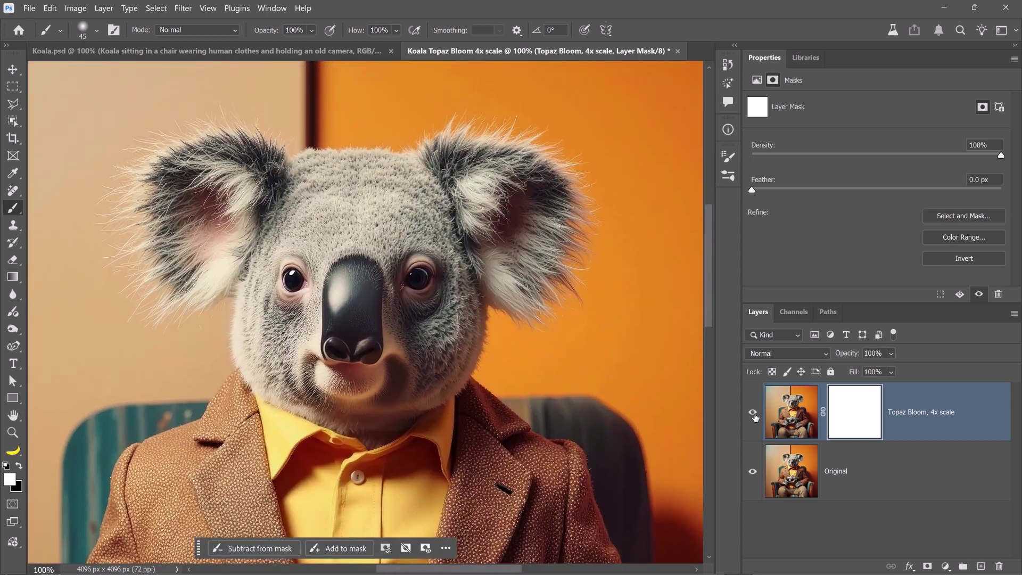
left_click(754, 416)
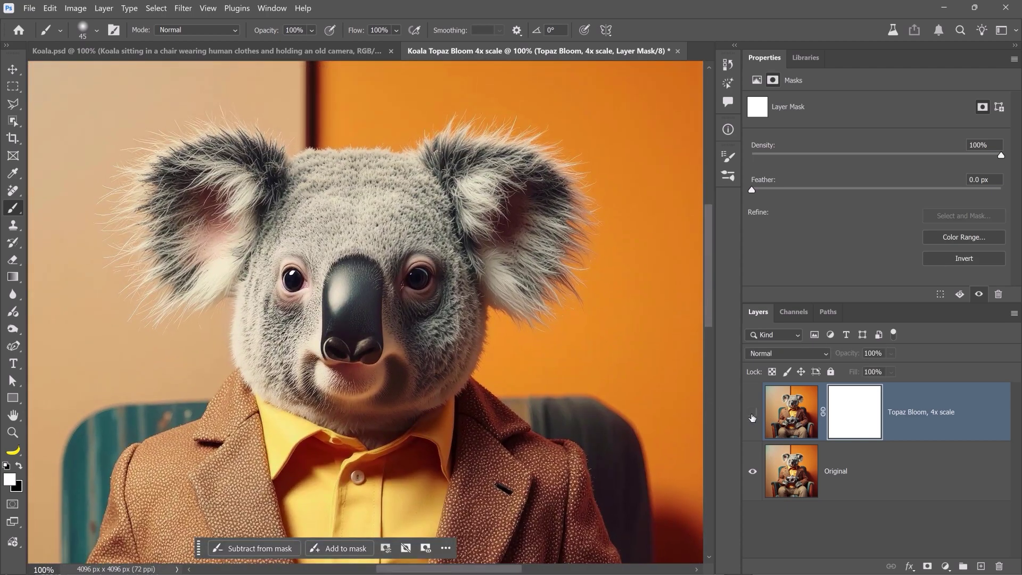
left_click(753, 417)
left_click(753, 417)
left_click(753, 417)
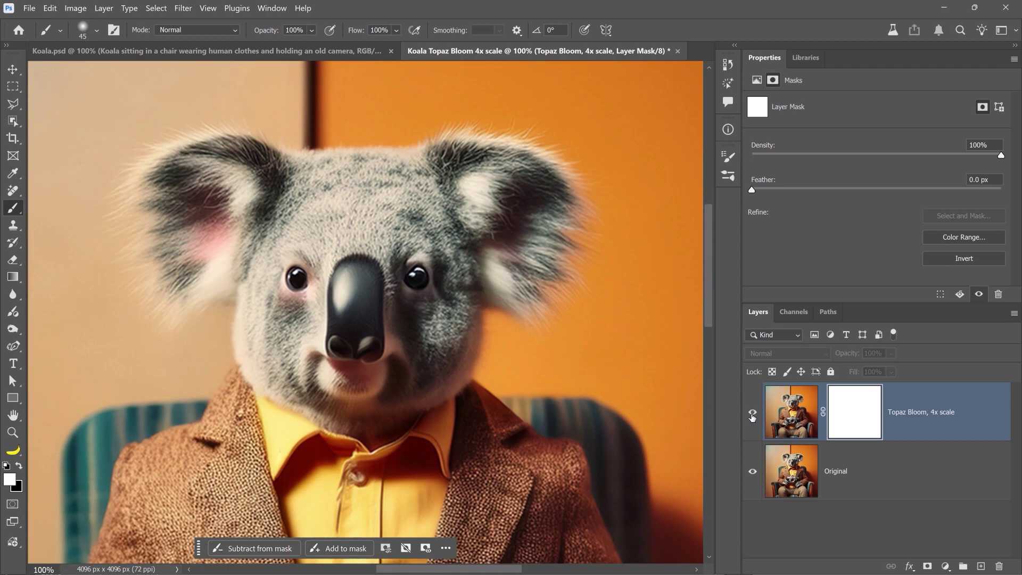
left_click(752, 417)
left_click(752, 417)
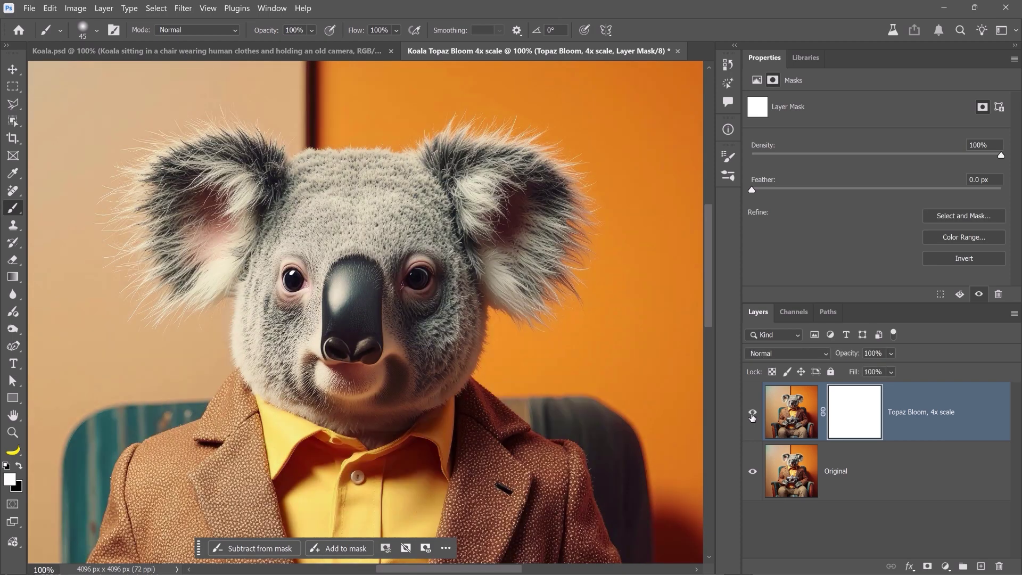